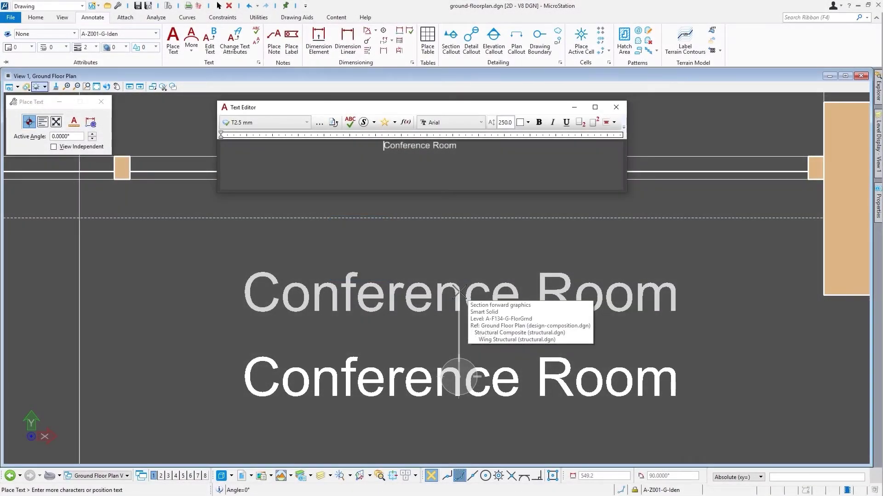
# - Reset after placing 'Conference Room' so no text is pending and the Text Editor is cleared
pyautogui.rightClick(460, 293)
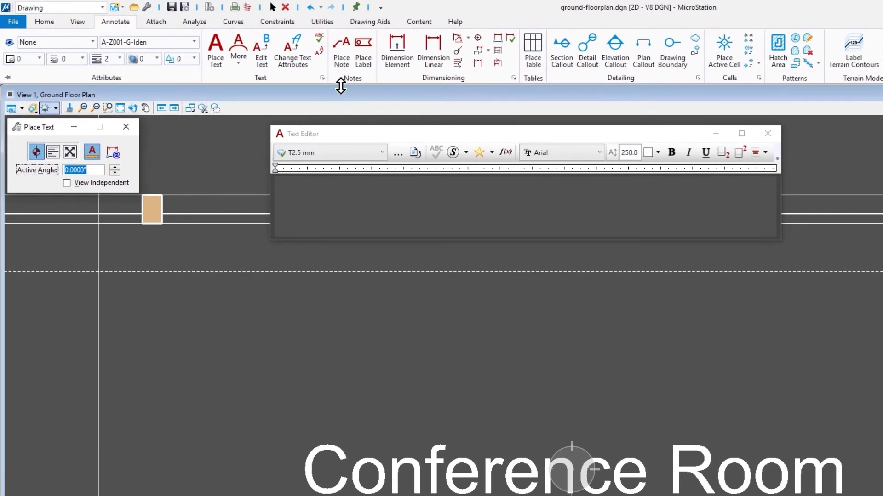
# - Try the Place Note and Place Label tools, then start the Dimension Linear tool
pyautogui.click(277, 43)
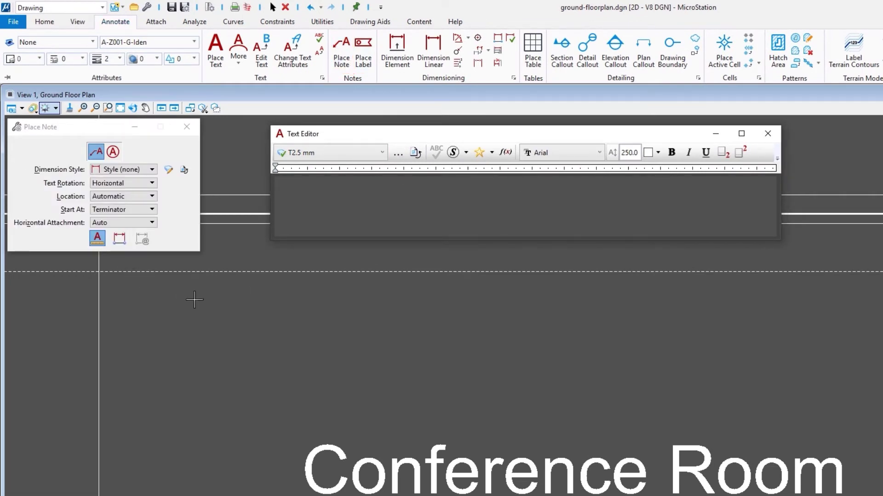
pyautogui.click(364, 54)
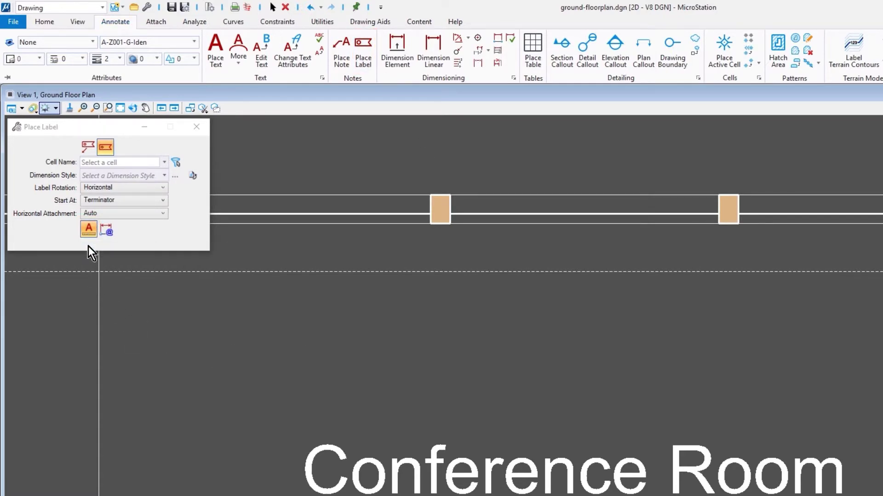
pyautogui.click(438, 49)
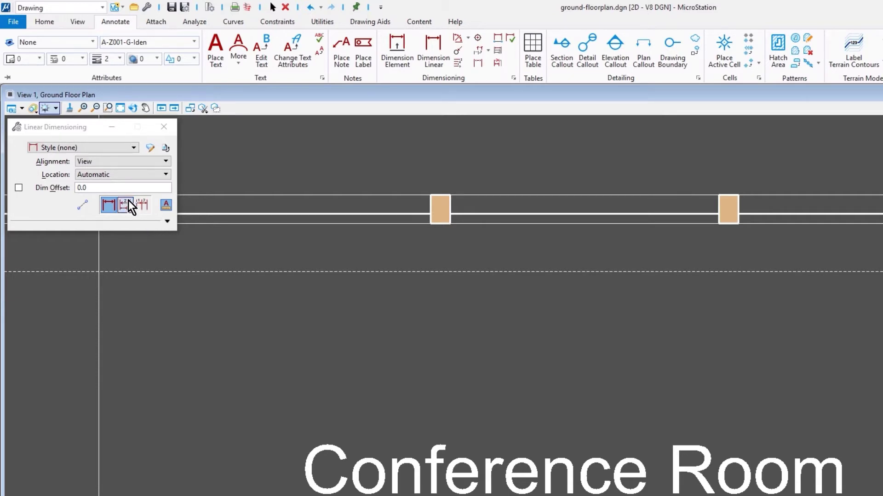
# - Select the mm Dimension style and zoom the floor plan in on the corridor
pyautogui.click(124, 146)
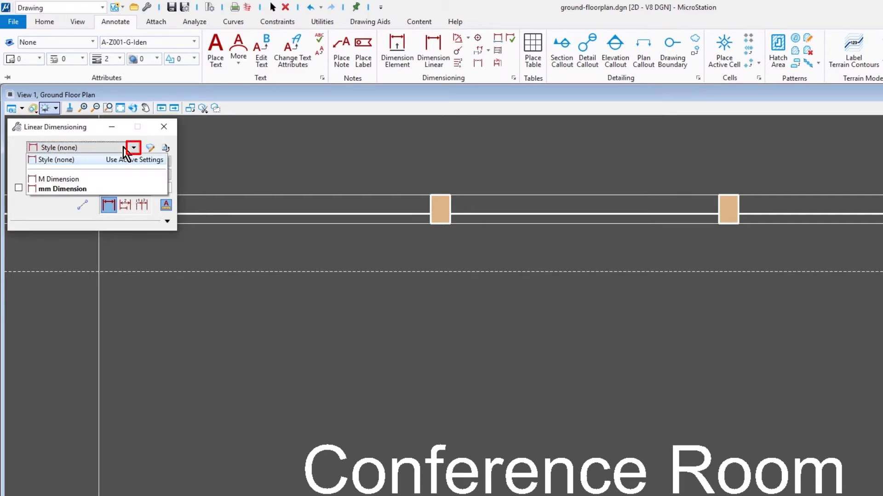
pyautogui.click(90, 190)
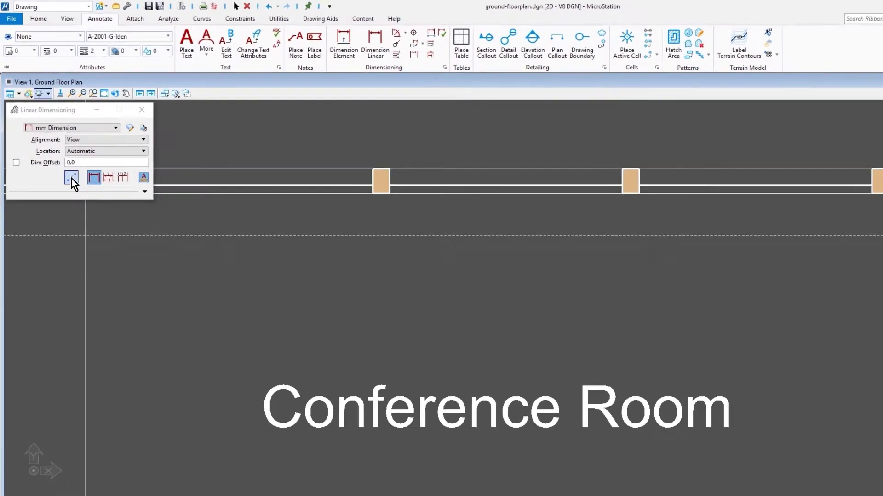
pyautogui.scroll(-5, 375, 272)
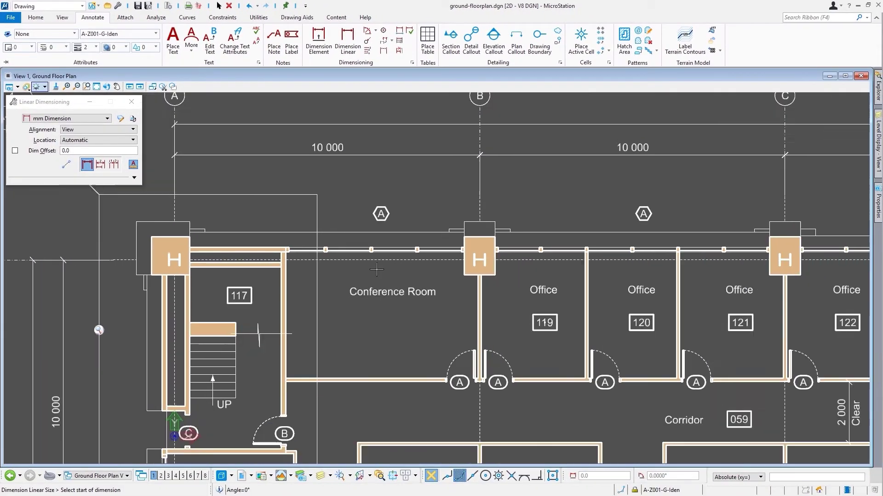
pyautogui.moveTo(377, 204)
pyautogui.mouseDown(button='middle')
pyautogui.moveTo(351, 256)
pyautogui.moveTo(317, 152)
pyautogui.mouseUp(button='middle')
pyautogui.scroll(6, 426, 240)
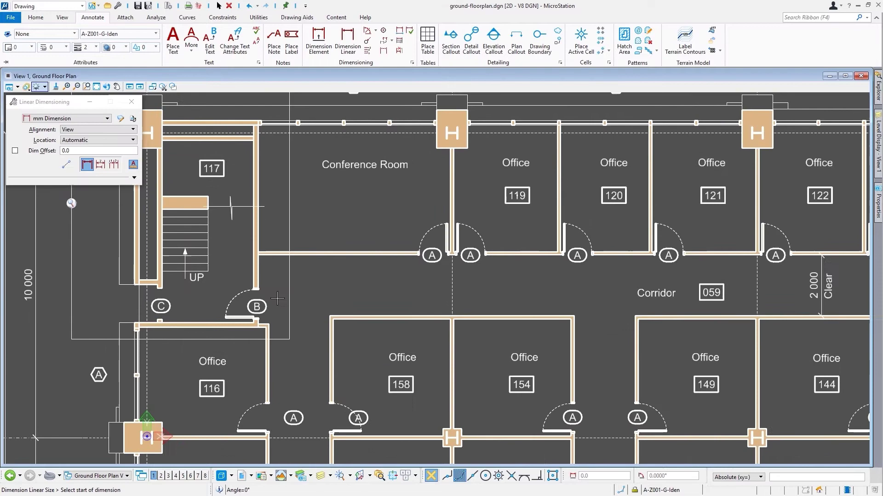
pyautogui.scroll(1, 426, 240)
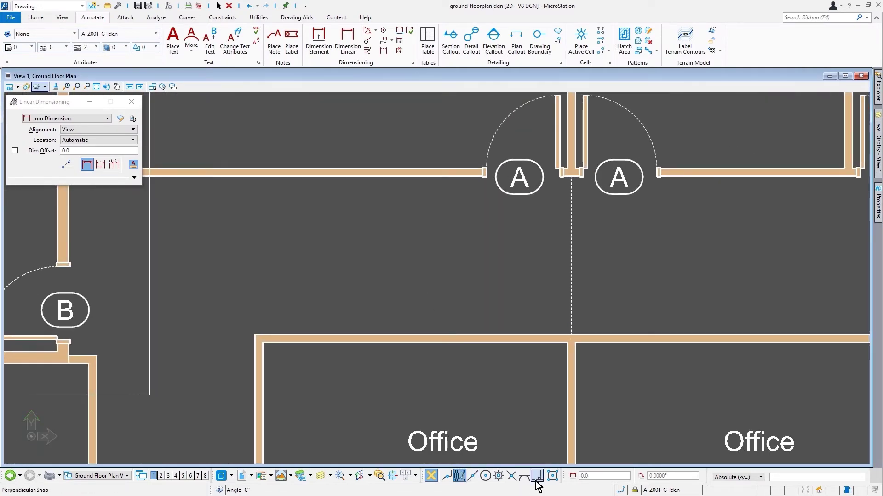
# - With Perpendicular snap, dimension the corridor as 2 000 between its upper and lower walls
pyautogui.click(553, 476)
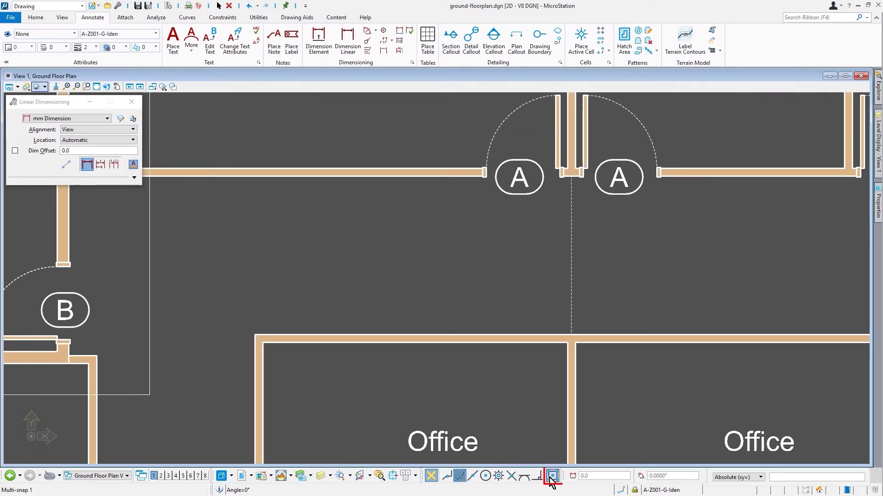
pyautogui.click(343, 176)
pyautogui.click(342, 337)
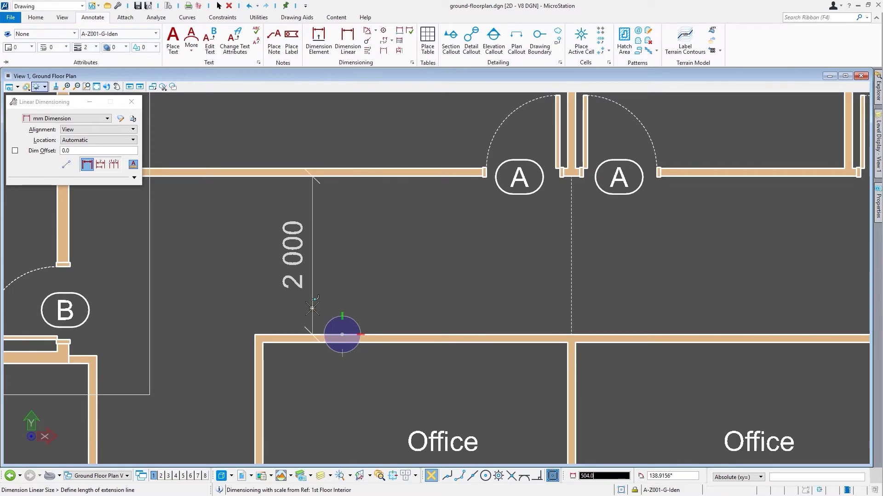
pyautogui.rightClick(357, 230)
pyautogui.scroll(-2, 359, 237)
pyautogui.scroll(-2, 369, 163)
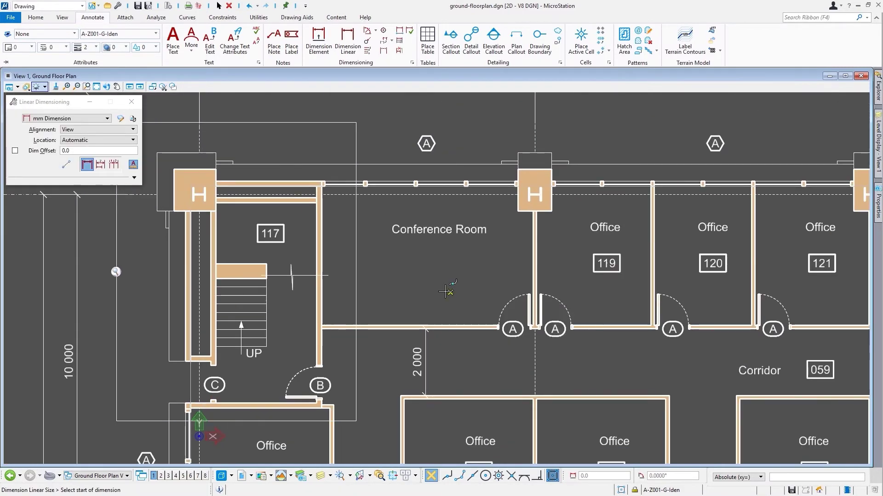
# - Show the mm Dimension style's Geometry settings: 0.5 extension offsets and 0.75 open arrowheads
pyautogui.click(120, 119)
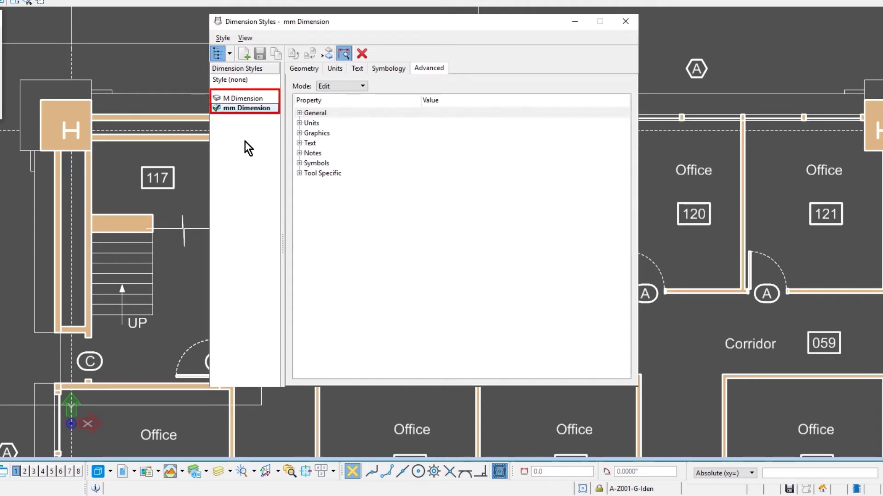
pyautogui.click(317, 68)
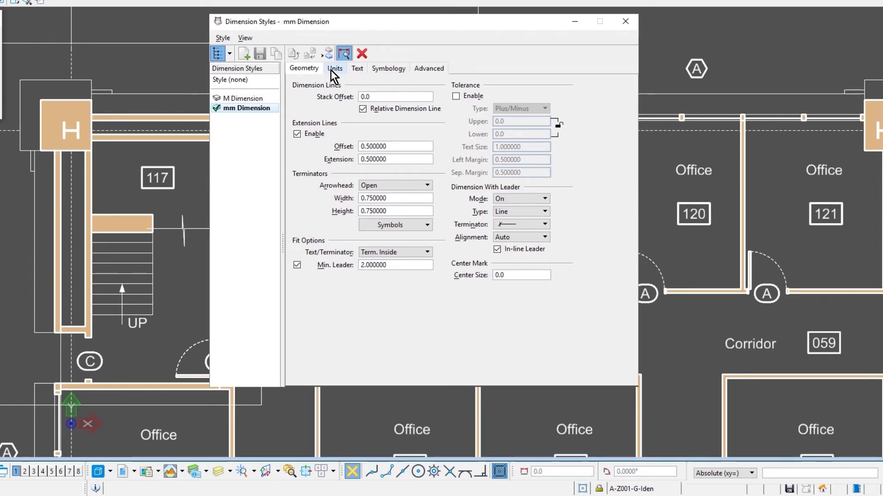
# - Show the Units tab: millimeter master and sub units, accuracy 0, secondary units off
pyautogui.click(330, 69)
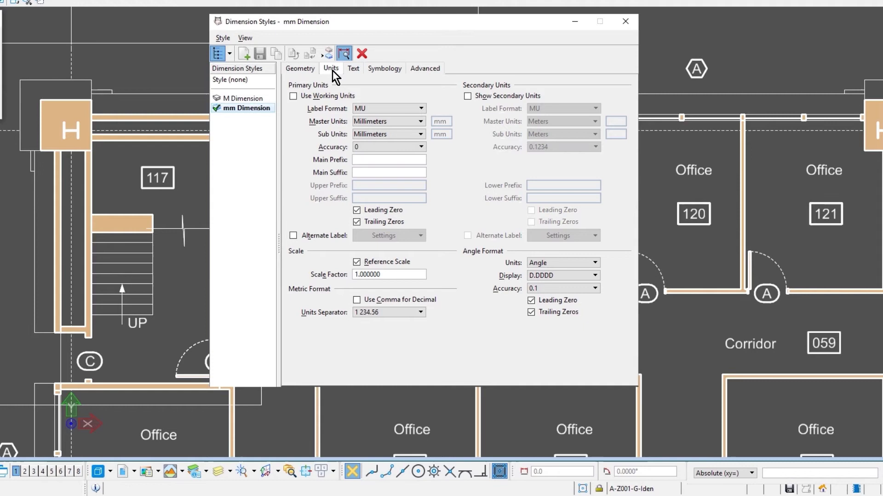
# - Check the Text tab, then the Symbology tab with zero colours, styles and weights except text weight 1
pyautogui.click(355, 69)
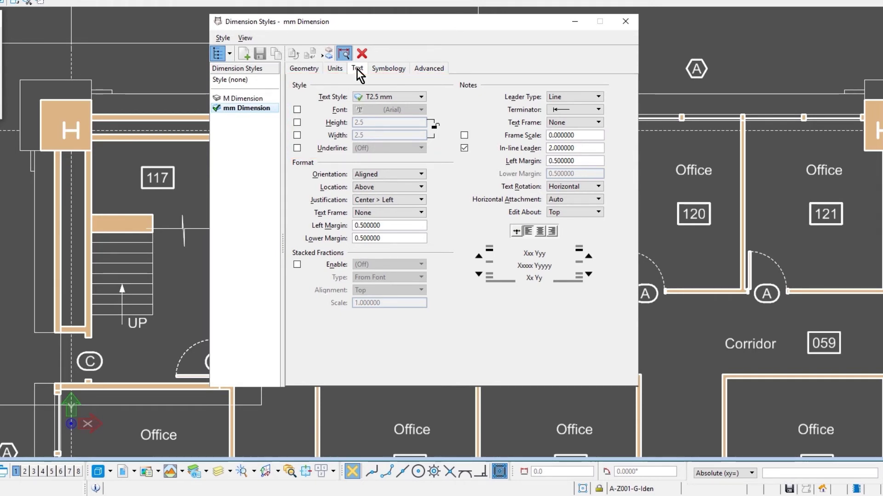
pyautogui.click(397, 74)
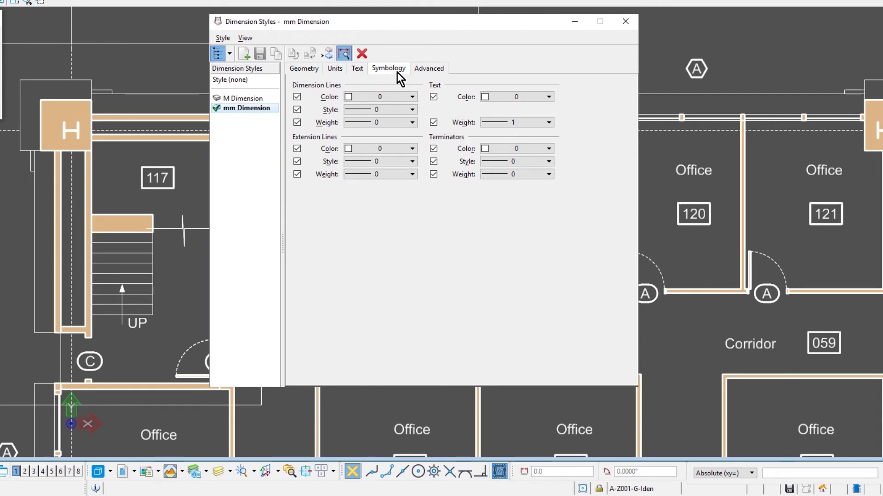
# - On the Advanced tab, expand the General, Units and Tool Specific property groups
pyautogui.click(420, 70)
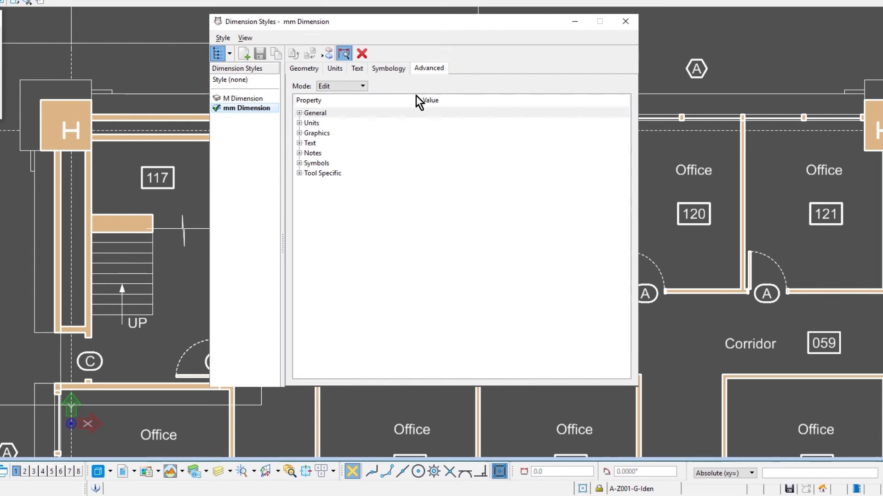
pyautogui.click(296, 114)
pyautogui.click(298, 113)
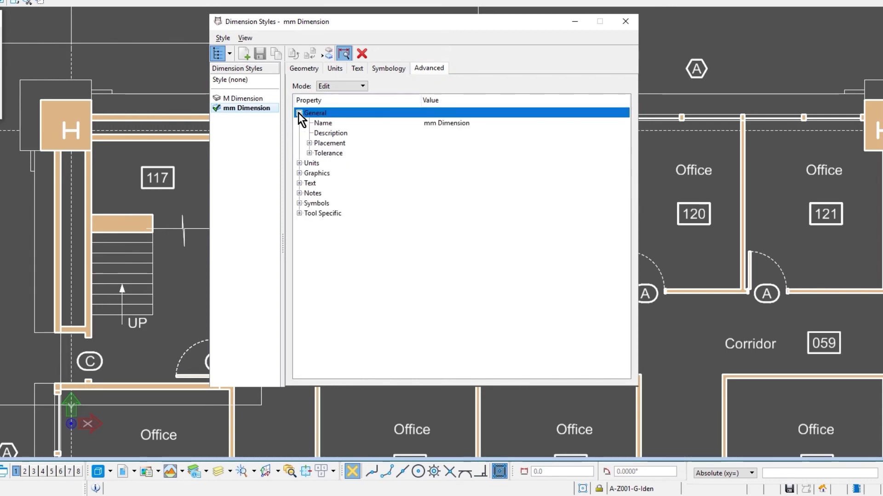
pyautogui.click(299, 163)
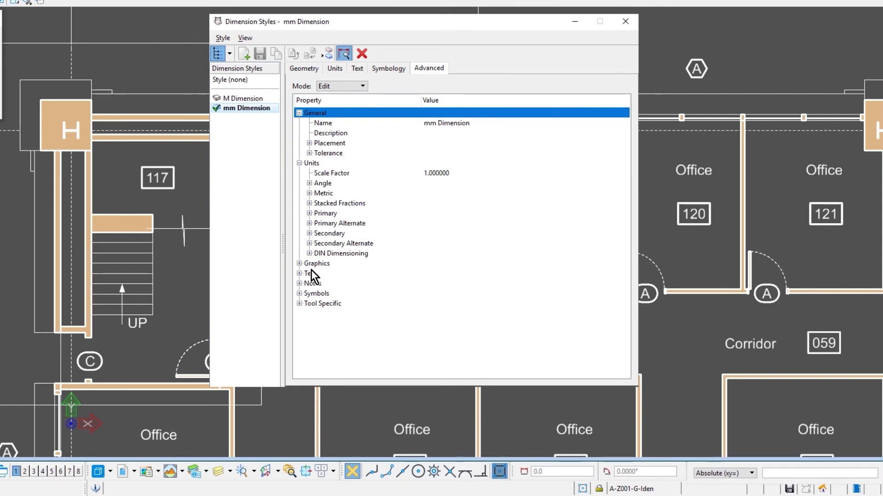
pyautogui.click(299, 304)
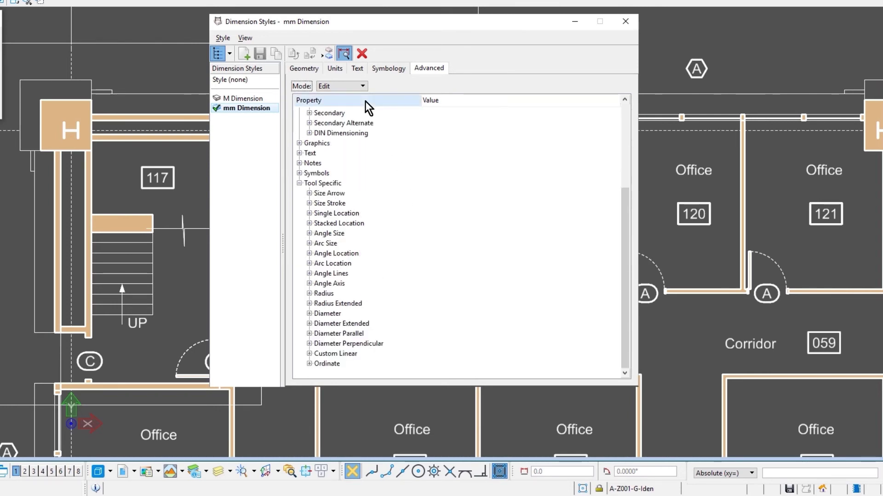
# - Compare M Dimension with mm Dimension in Comparison mode, expanding Units > Primary, then open the Mode list for Differences
pyautogui.click(251, 98)
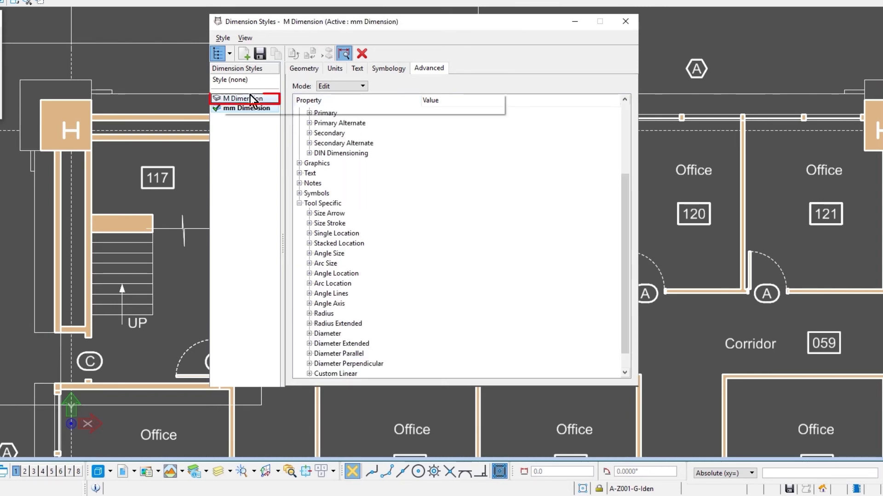
pyautogui.click(343, 86)
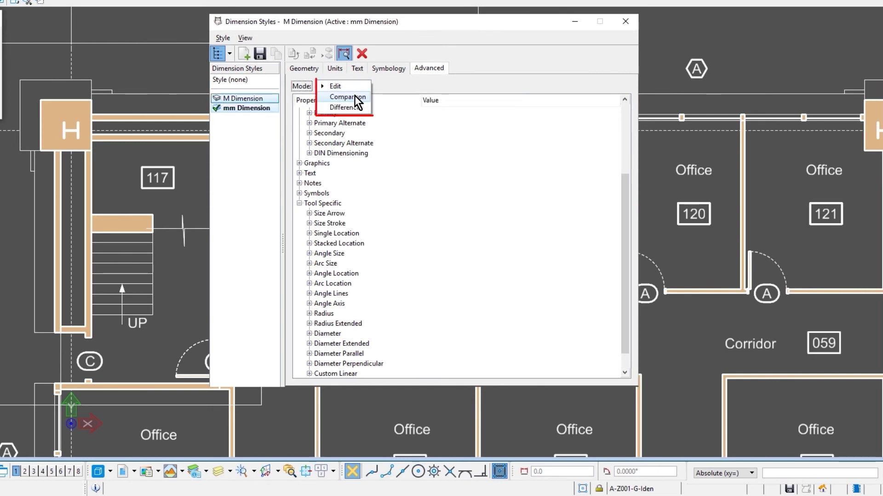
pyautogui.click(354, 96)
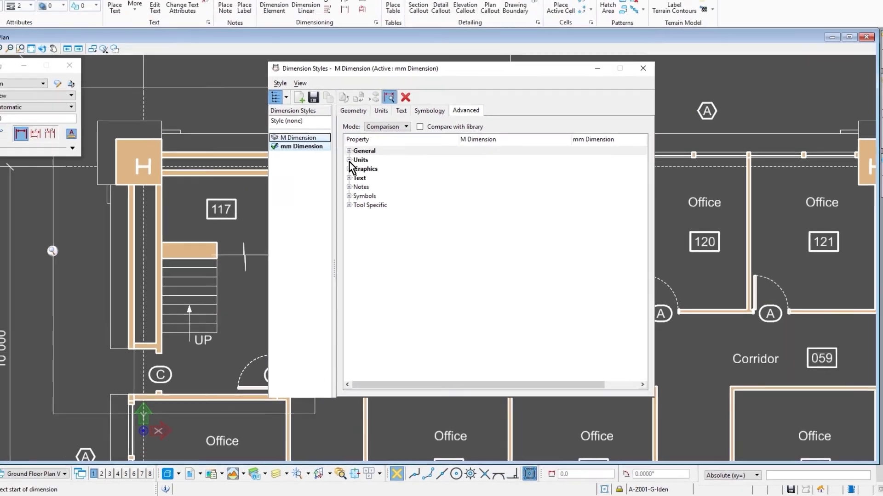
pyautogui.click(299, 113)
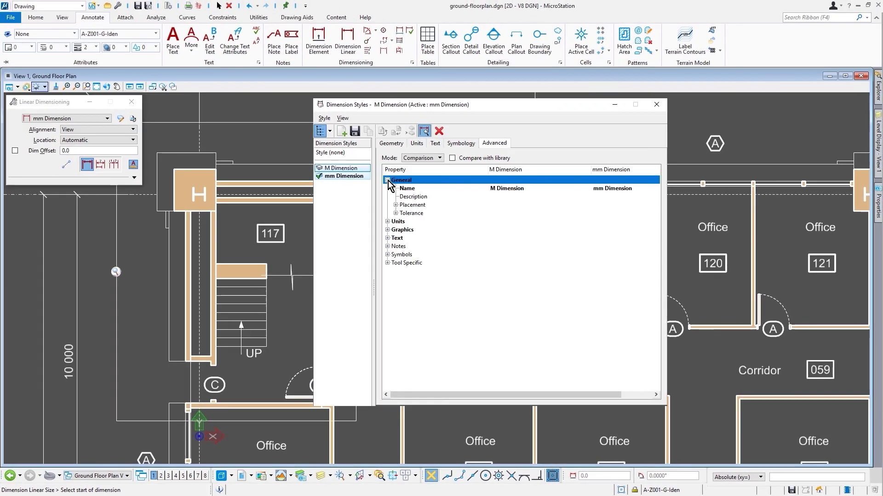
pyautogui.click(388, 222)
pyautogui.click(388, 222)
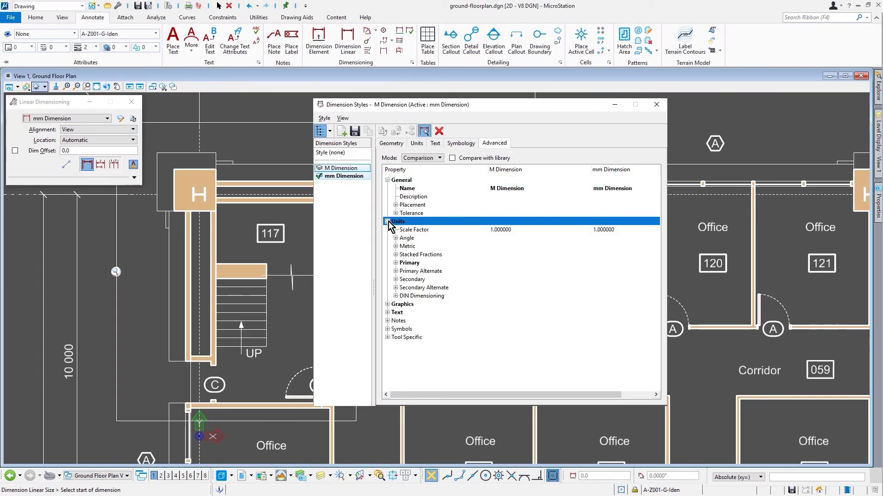
pyautogui.click(394, 261)
pyautogui.click(422, 157)
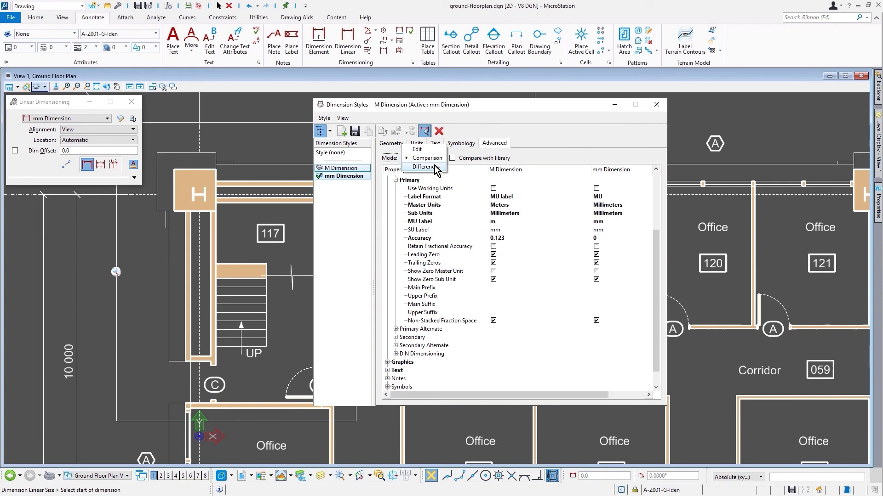